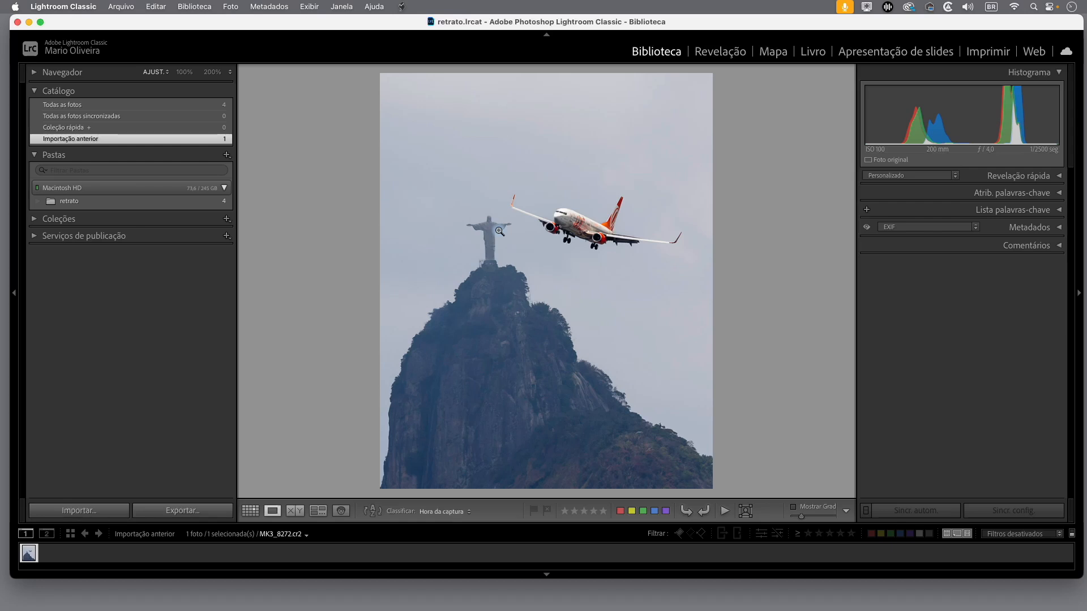
Step: Examine the photo's existing crop in the Develop module and its original and cropped dimensions in the Library metadata
click(724, 55)
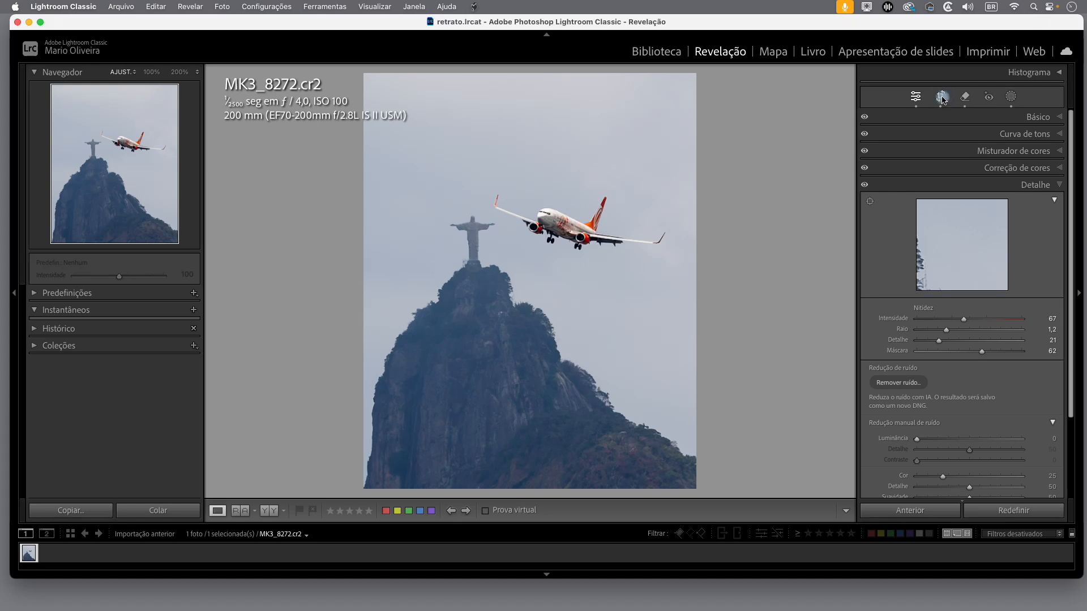
click(941, 98)
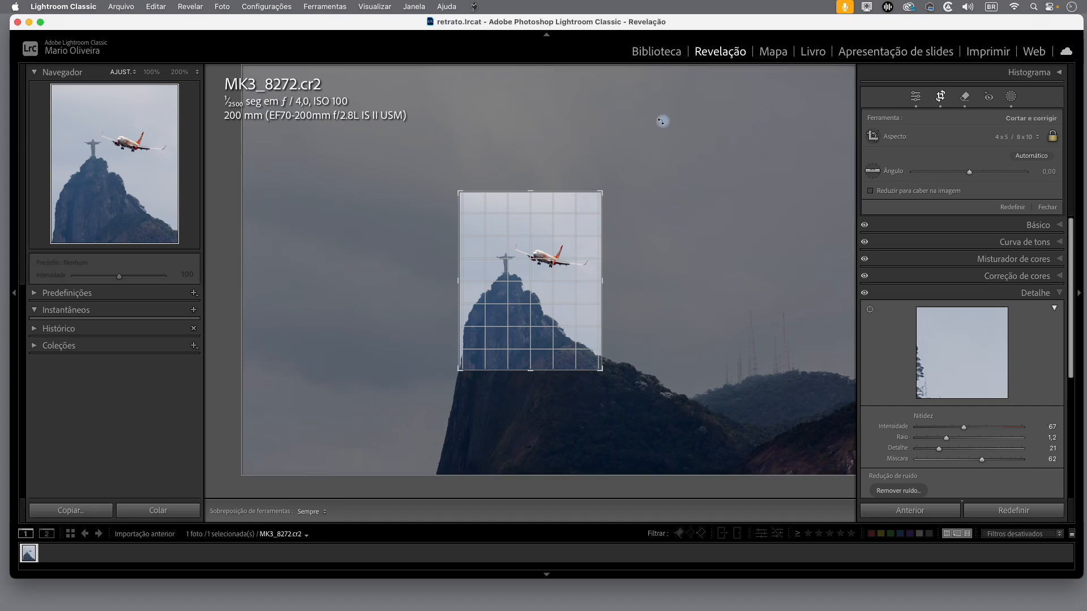
click(665, 51)
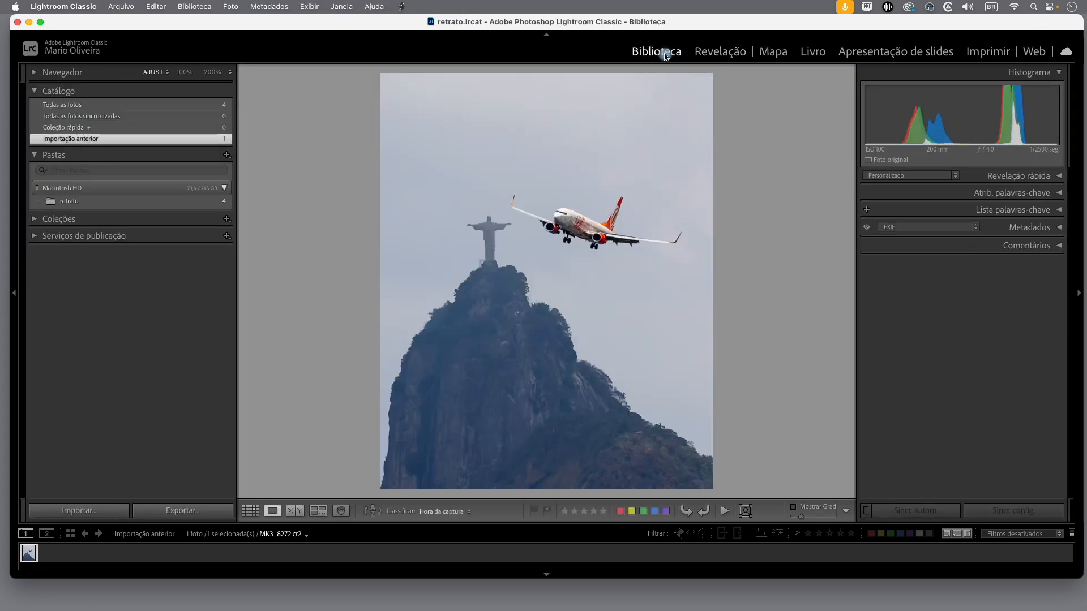
click(1058, 229)
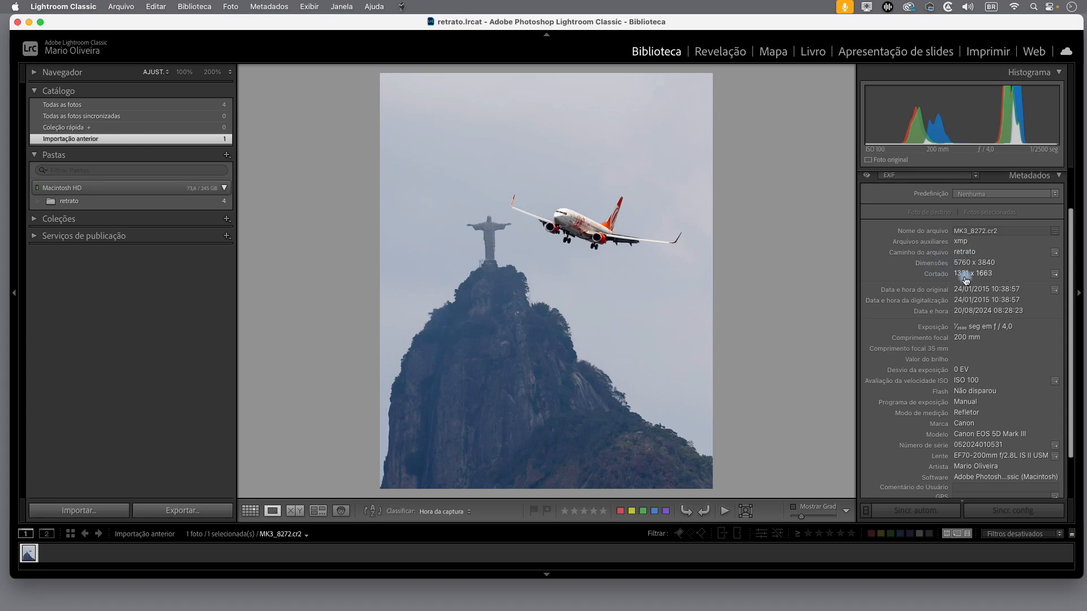
scroll(962, 273, up, 2)
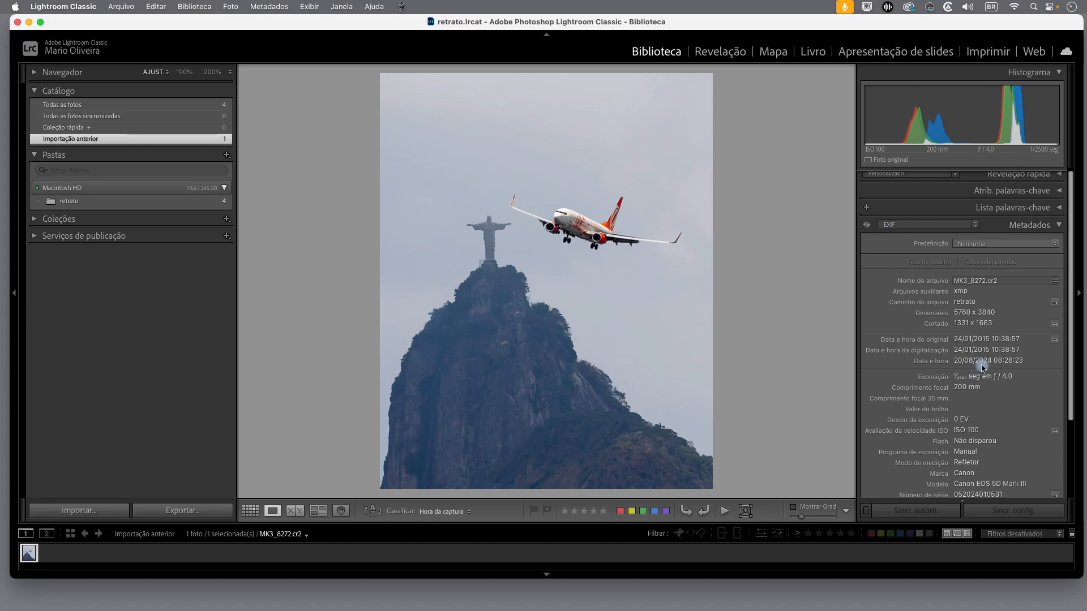
scroll(990, 362, down, 1)
scroll(991, 359, down, 1)
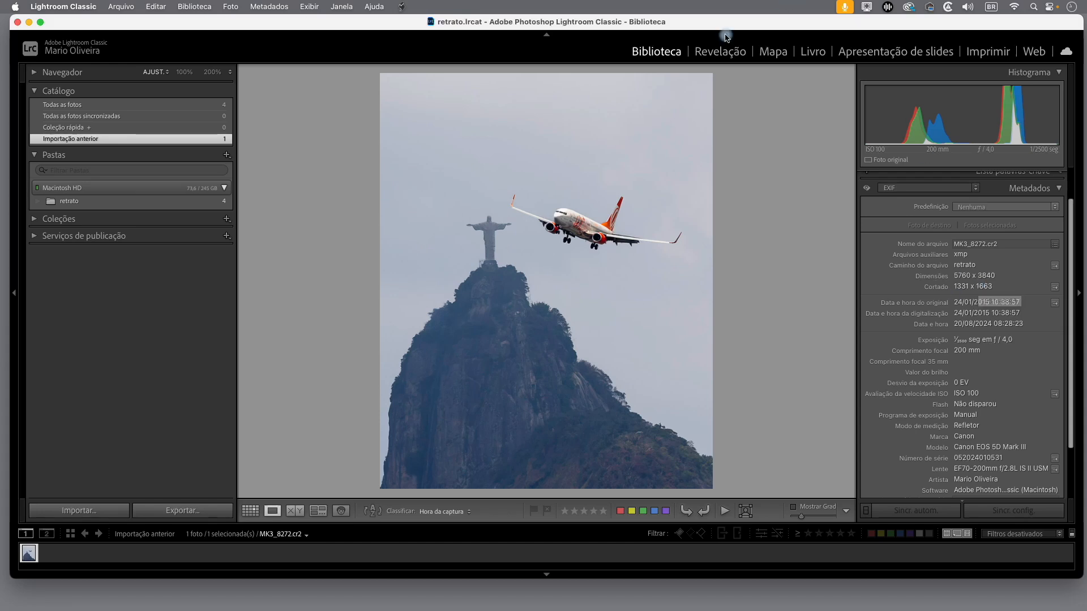
Step: Reset the photo's crop to the full original frame in the Develop module and close the crop tool
click(722, 57)
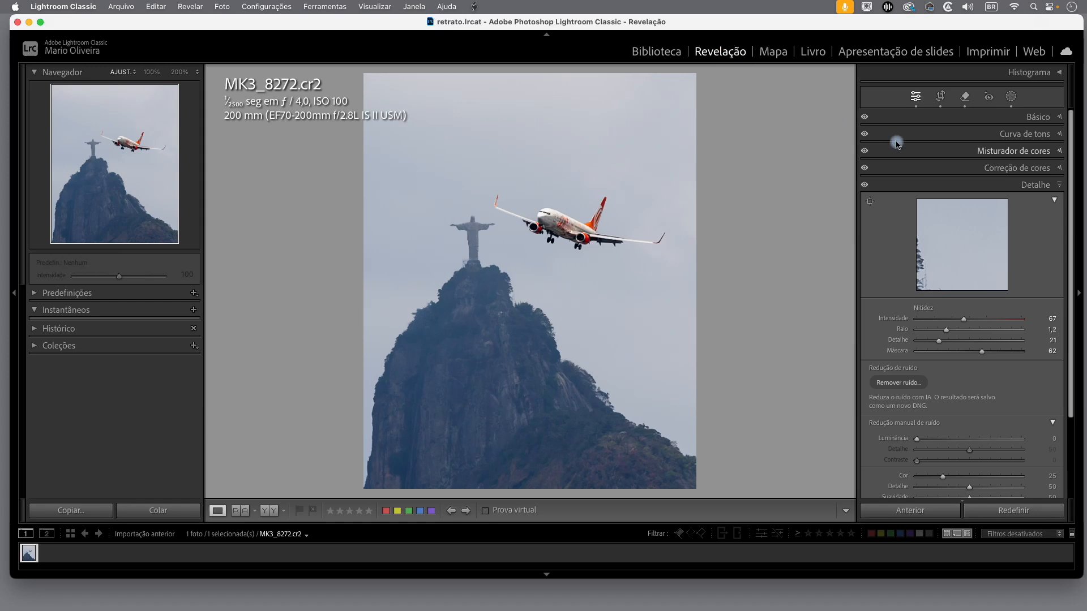
click(940, 97)
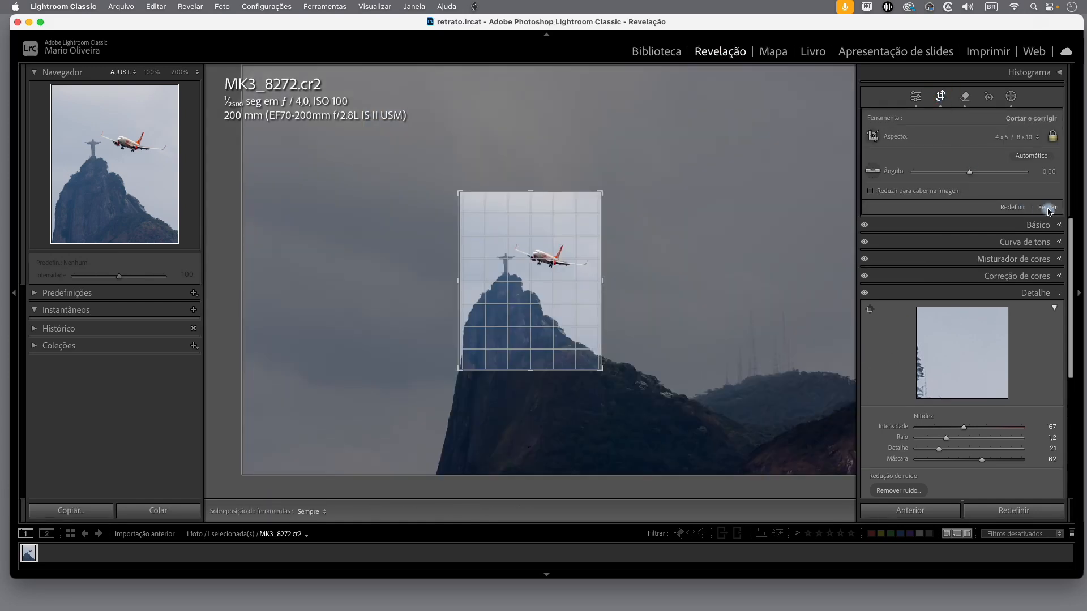
click(1013, 208)
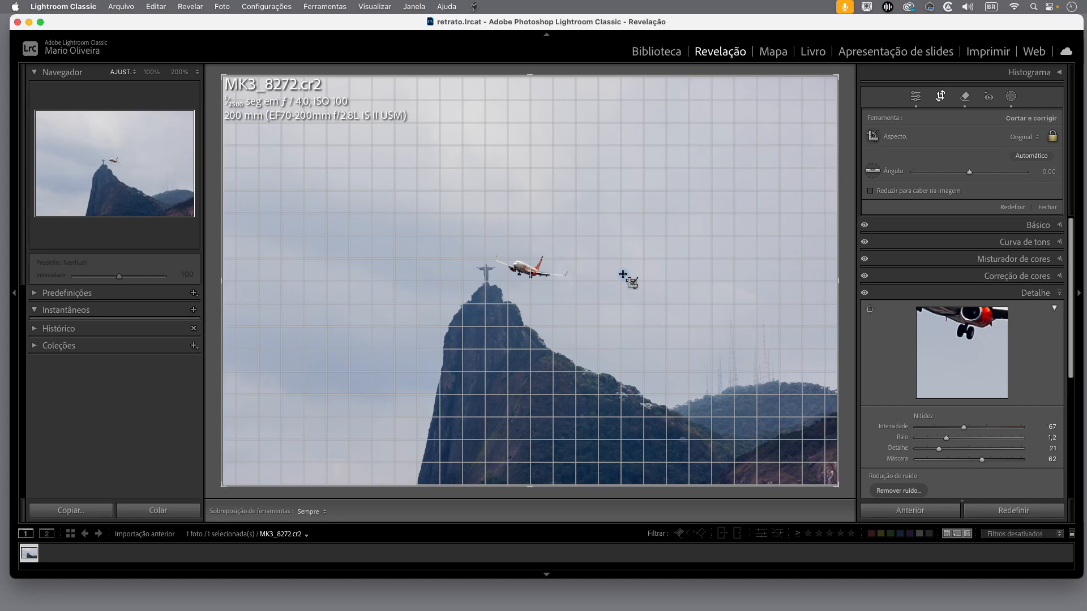
click(673, 55)
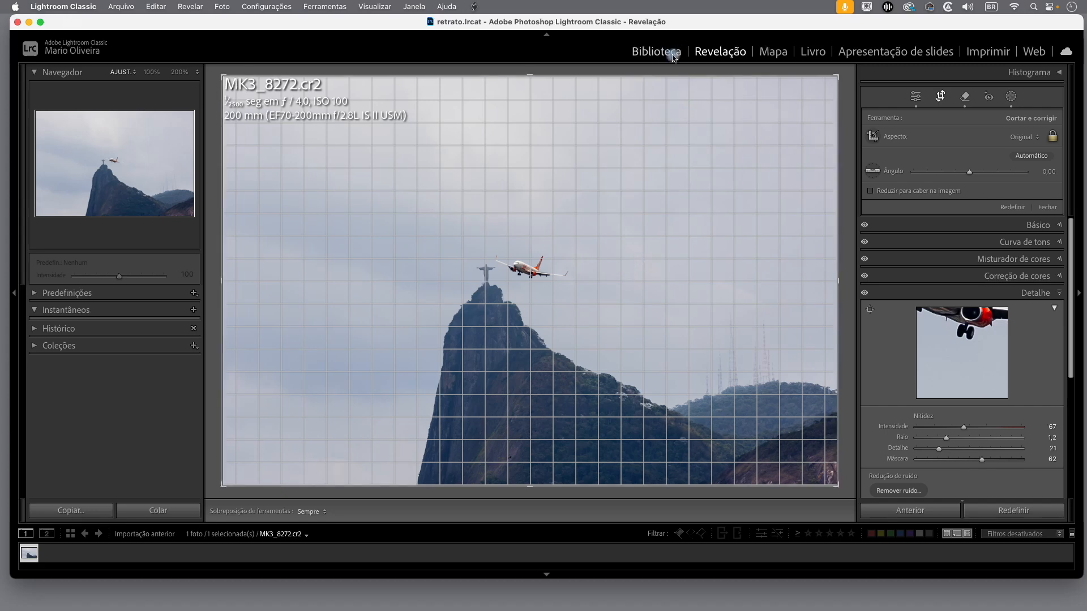
click(940, 97)
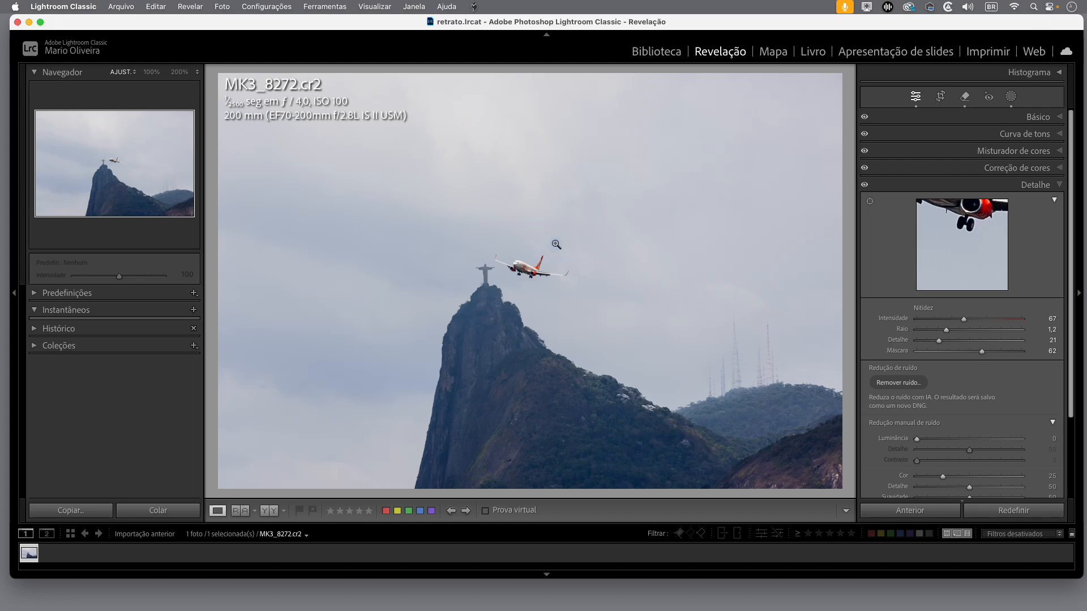
right_click(488, 232)
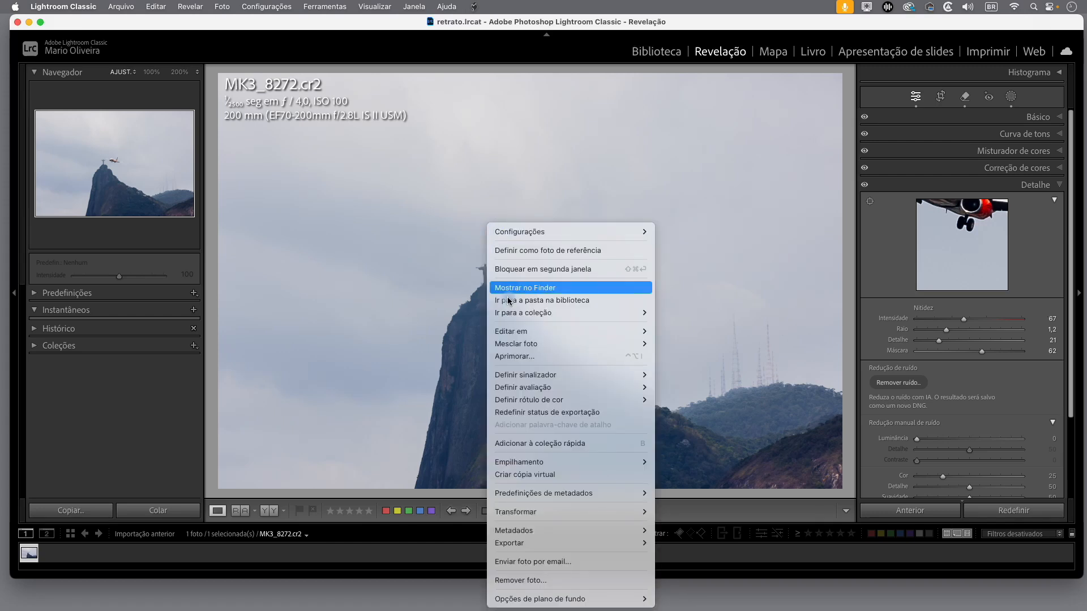
click(519, 359)
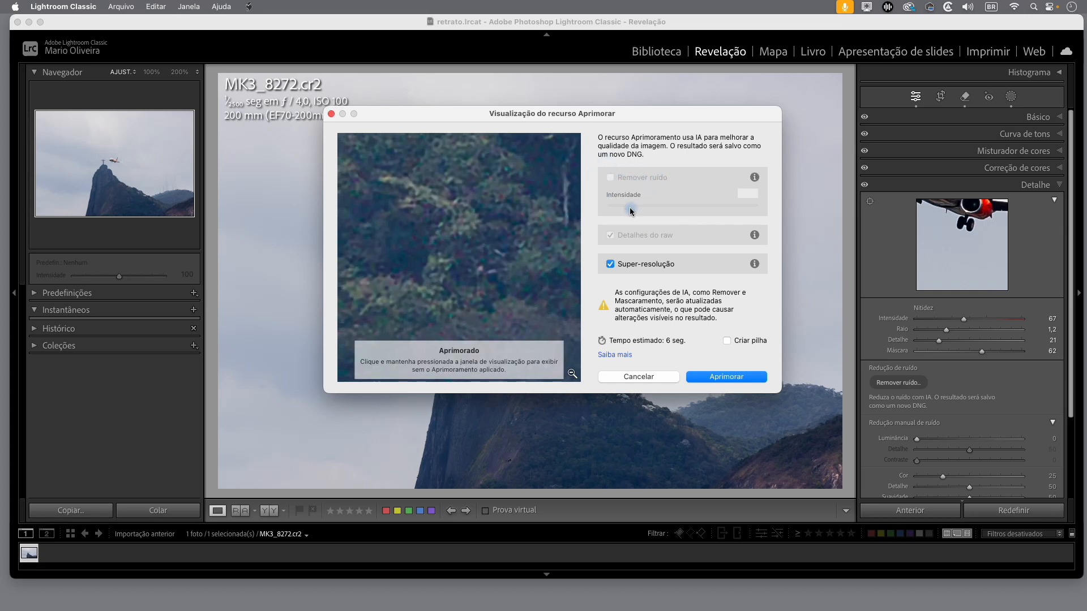
click(611, 266)
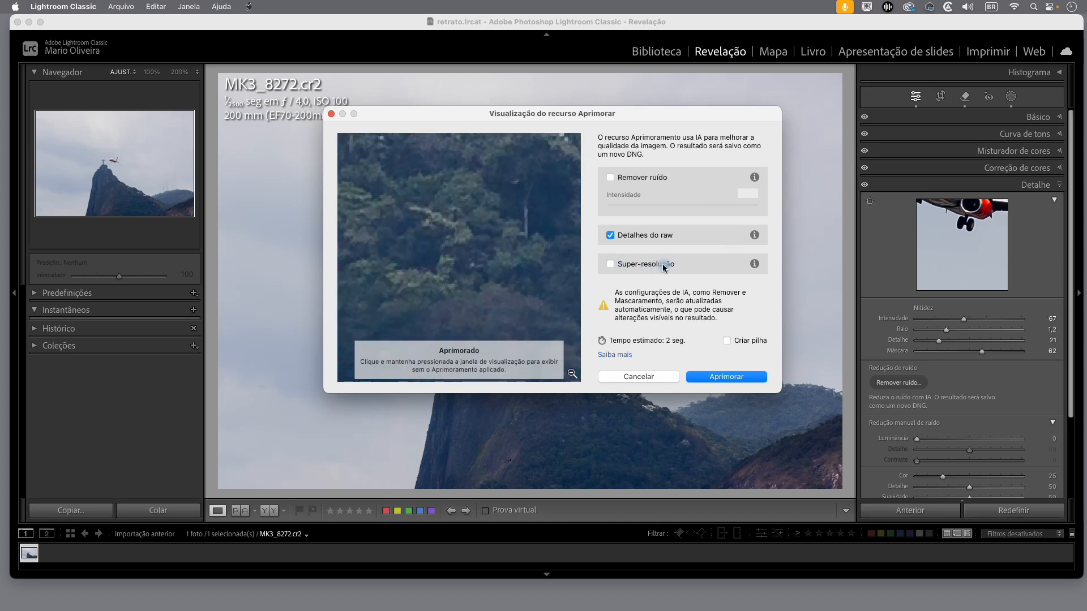
click(610, 180)
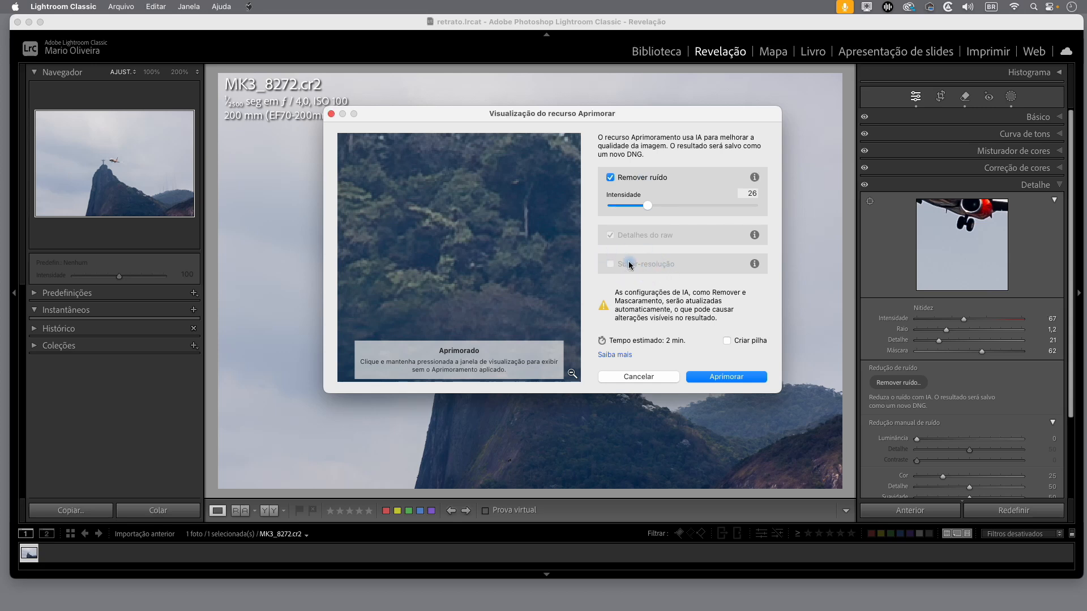
click(610, 177)
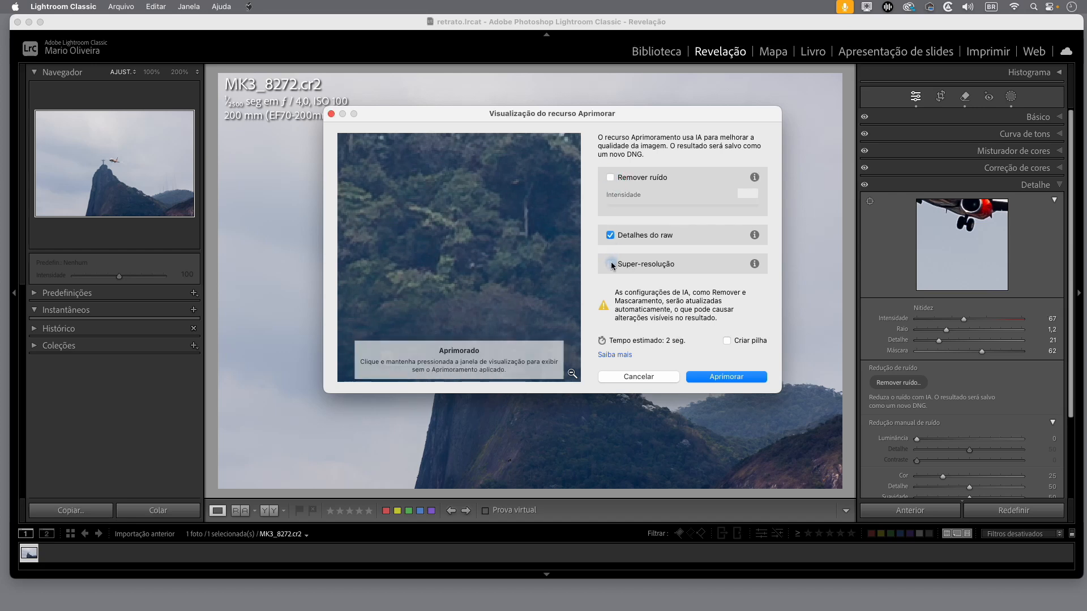
click(610, 265)
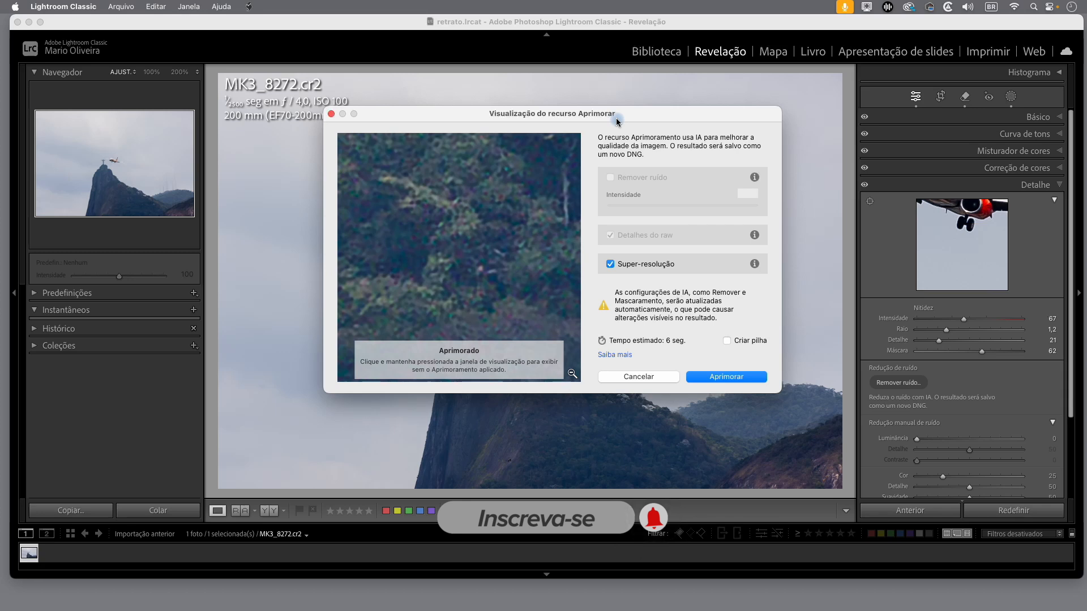
click(648, 378)
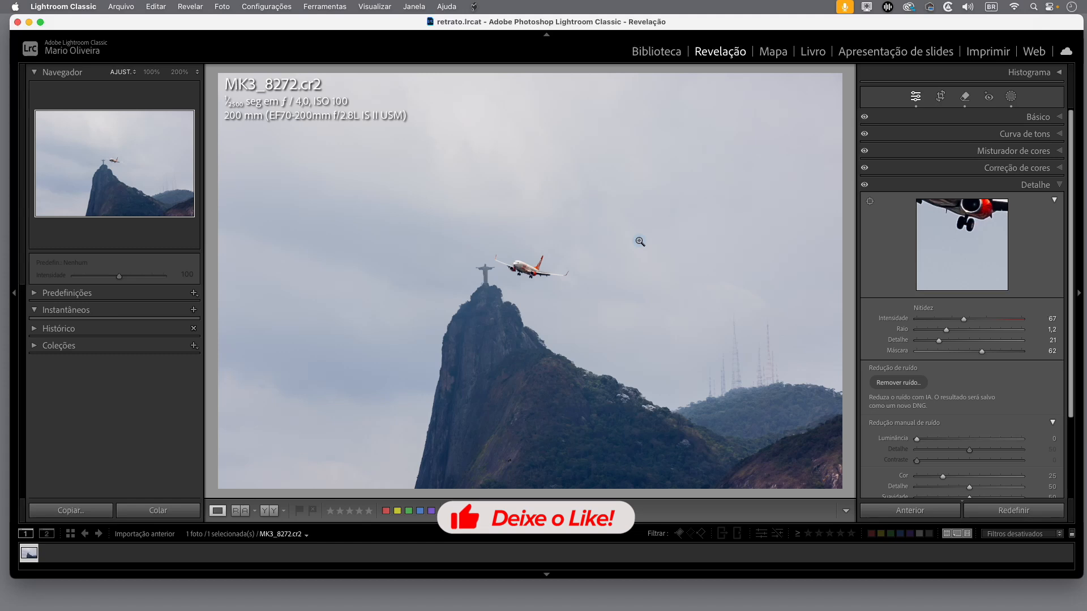
Step: Open the Enhance preview from the Detail noise-reduction settings, disable Remover ruído and enable Super-resolução
click(1058, 186)
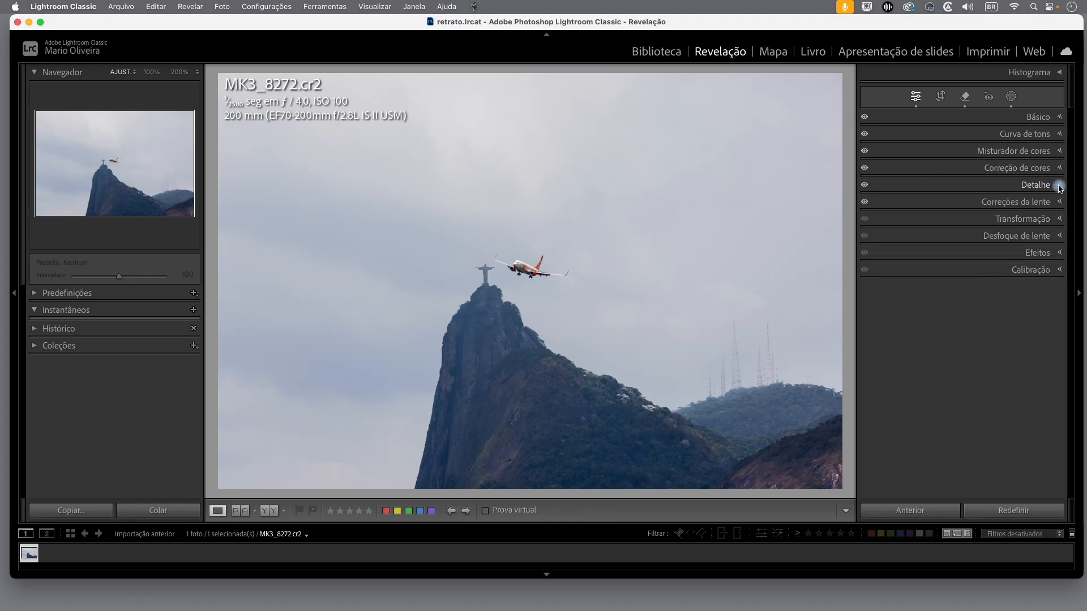
click(1057, 185)
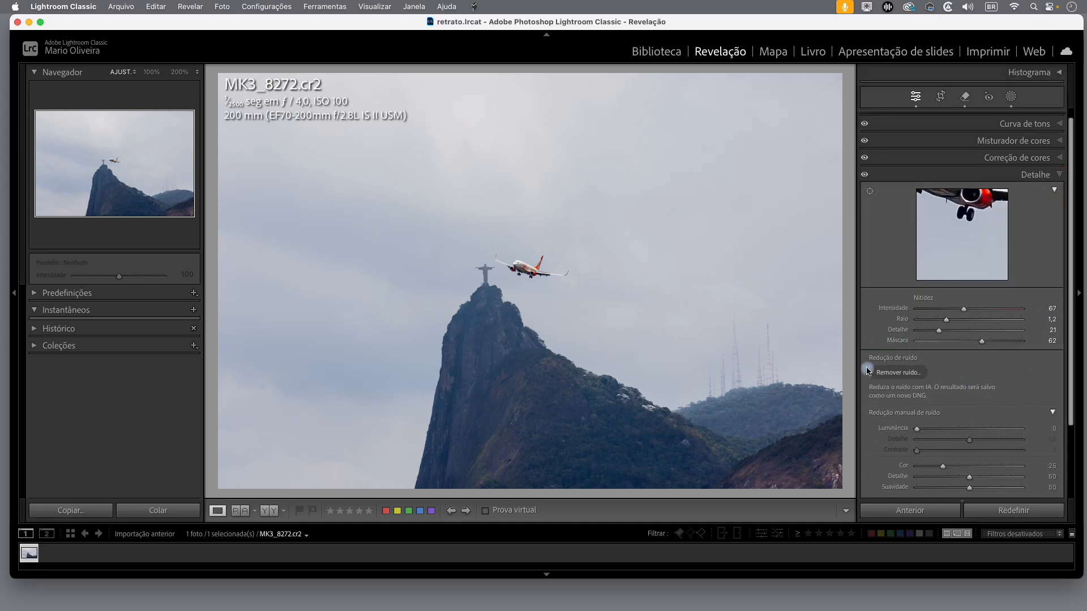
click(901, 373)
drag(649, 114, 657, 112)
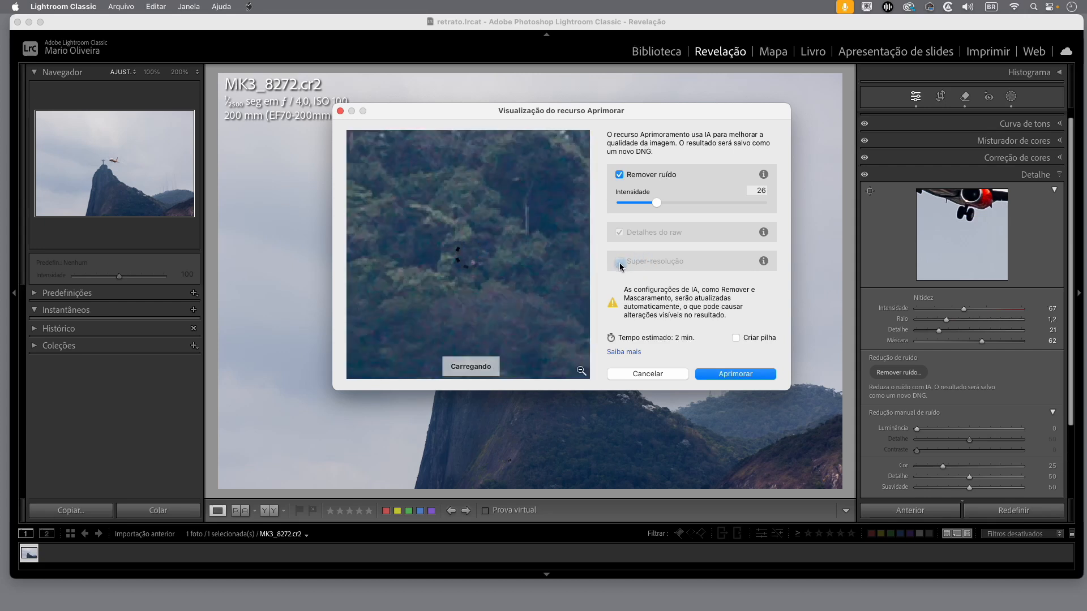
click(619, 176)
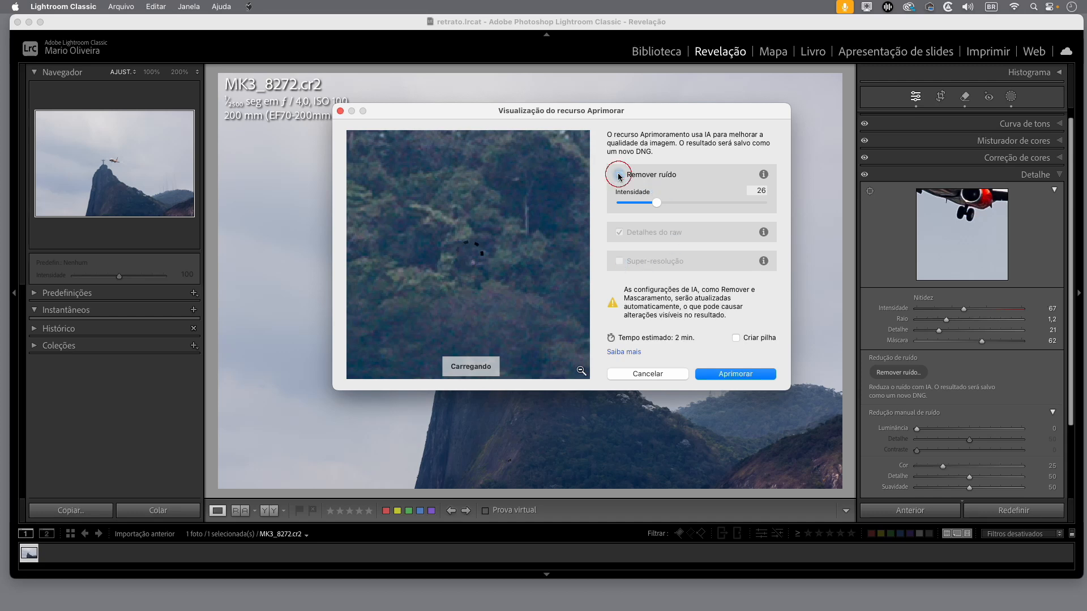
click(619, 263)
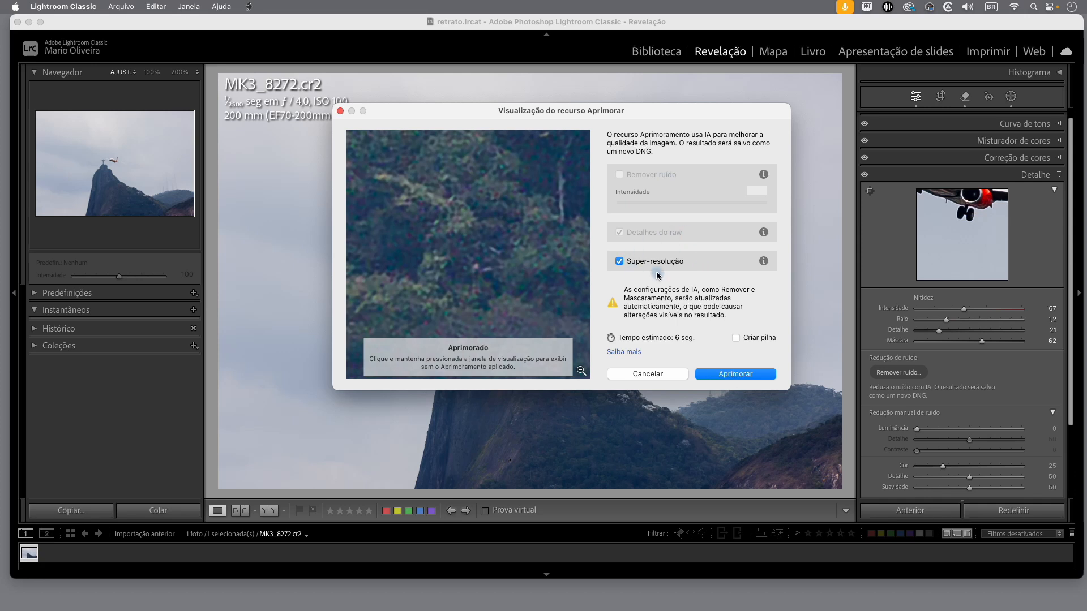
drag(678, 116, 680, 115)
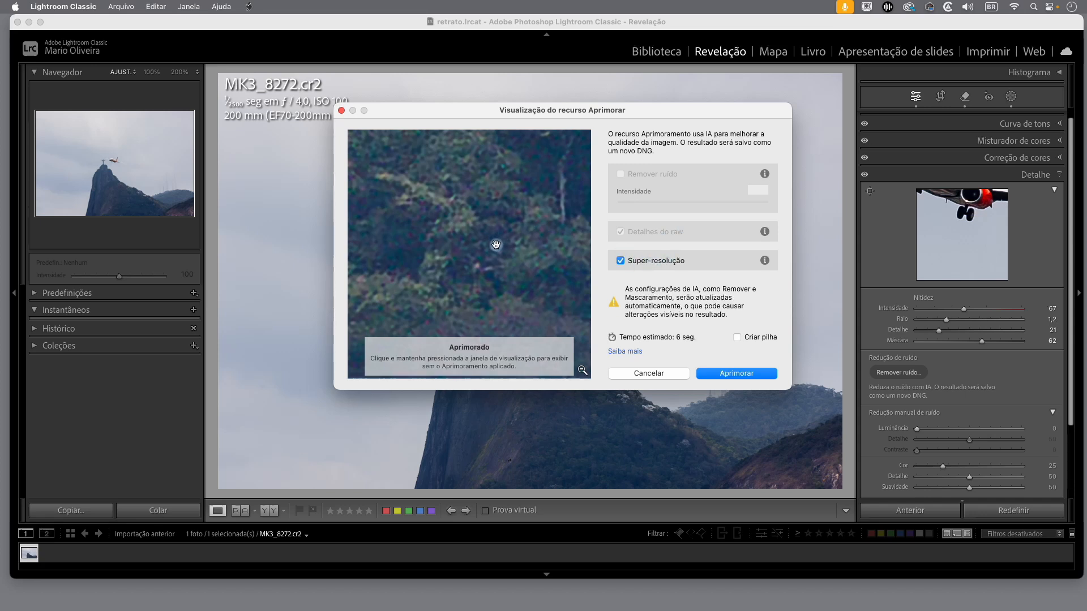
Step: Inspect the airplane up close in the enhancement preview and create the Super-resolução version of the photo
click(583, 374)
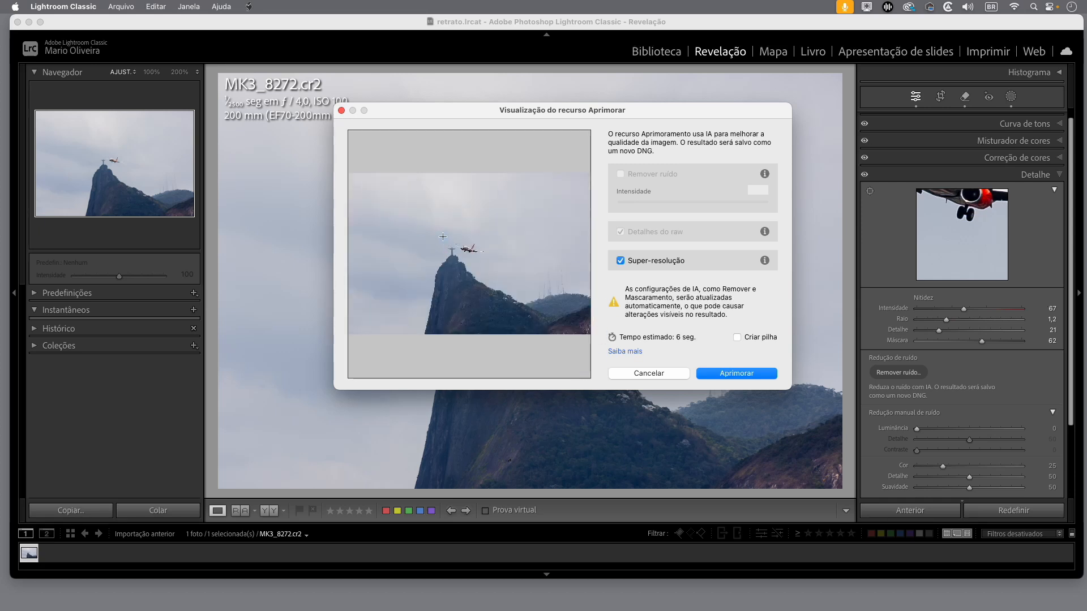
click(474, 264)
drag(466, 294, 495, 243)
click(582, 371)
click(468, 250)
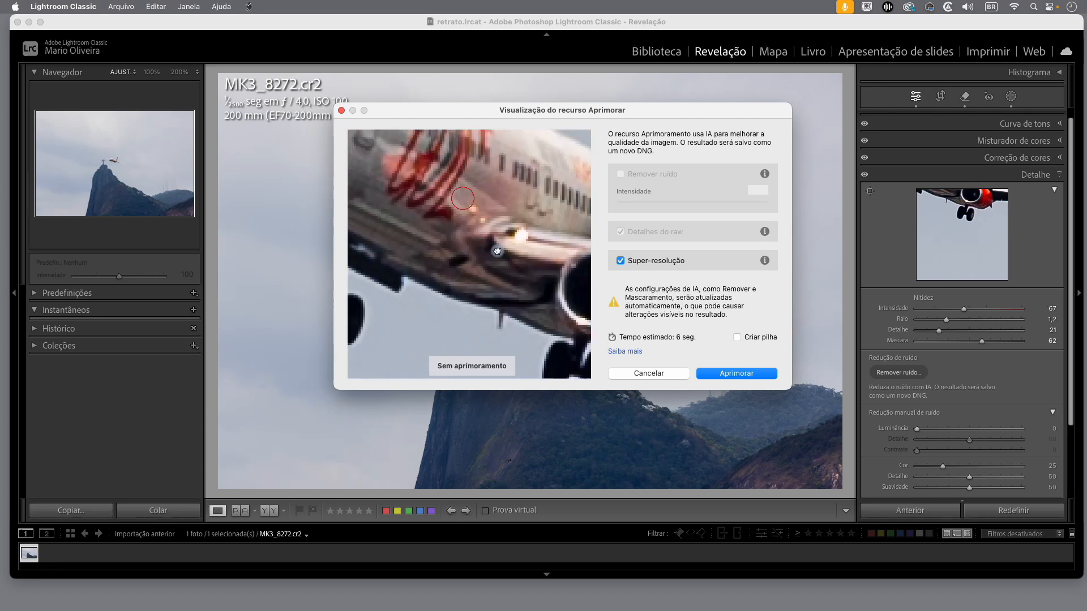
drag(419, 199, 465, 208)
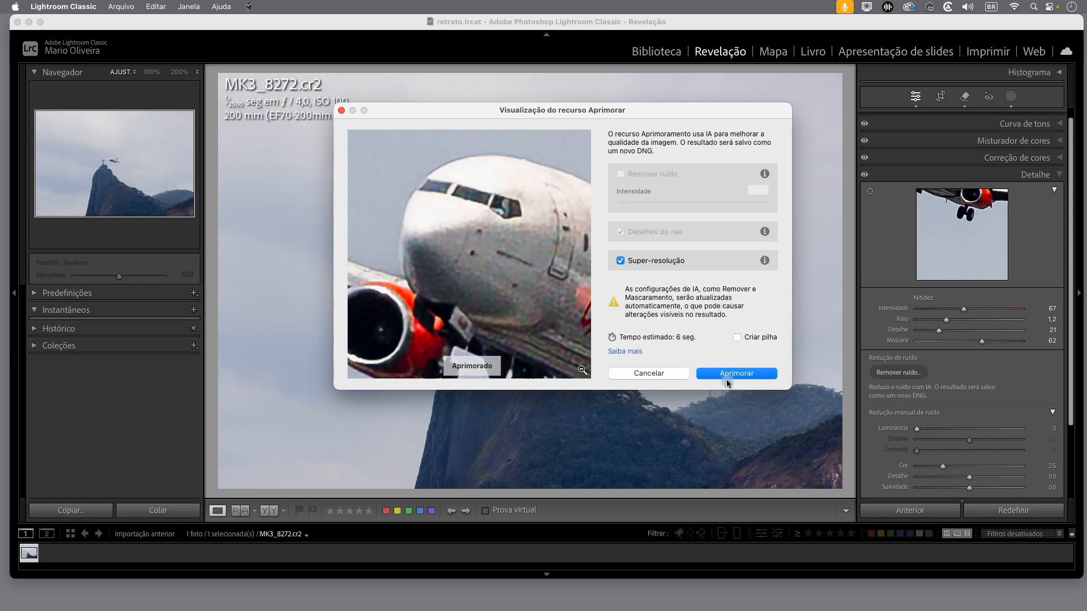
click(748, 372)
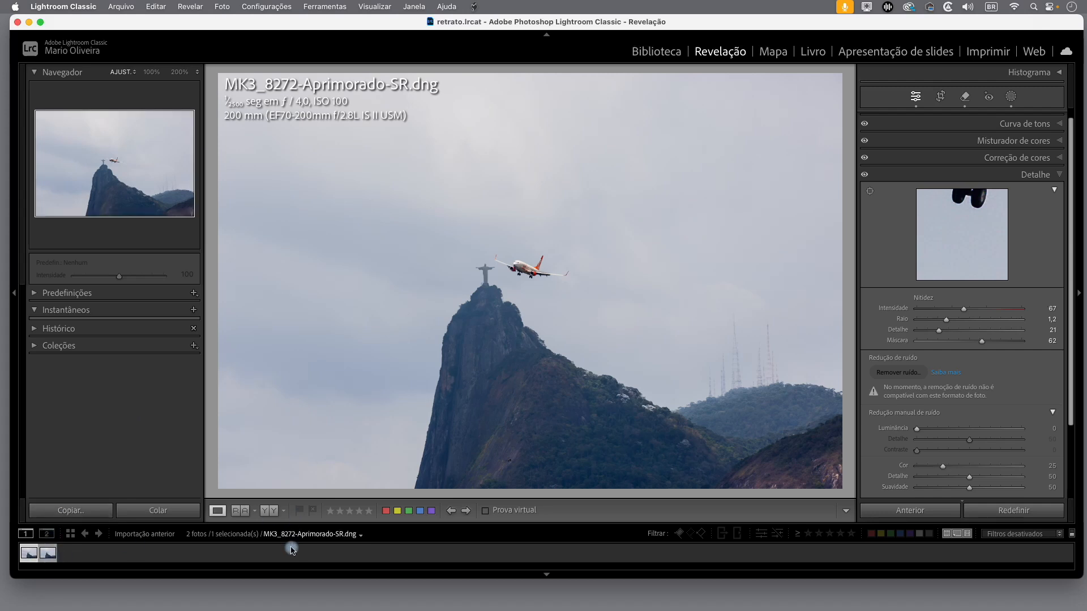
Step: Compare the enhanced DNG with the original CR2 using an enlarged filmstrip, and finish with the enhanced DNG selected
drag(353, 525, 355, 436)
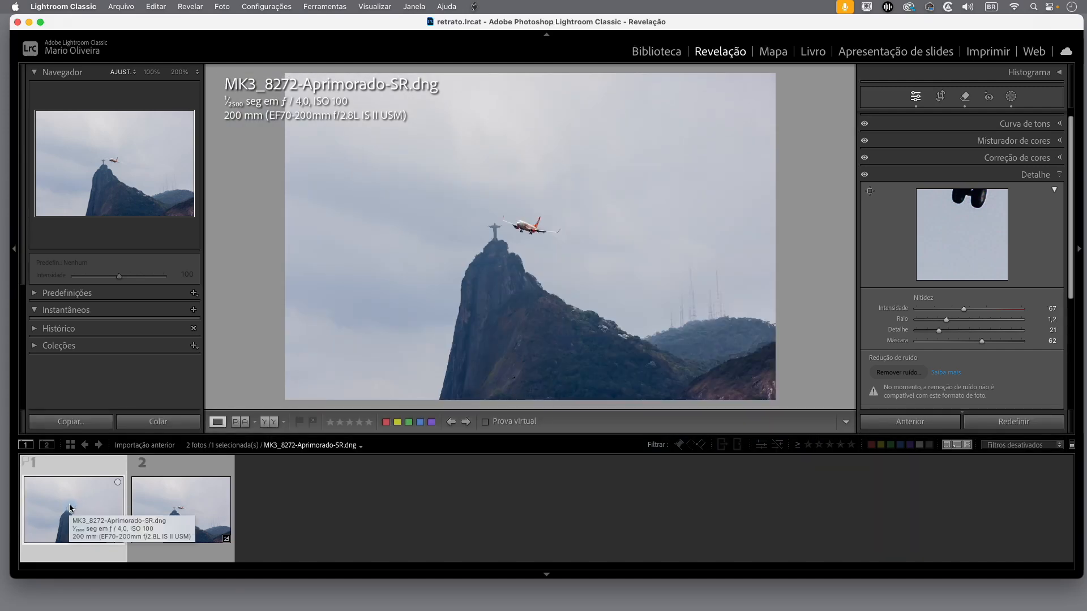
click(186, 510)
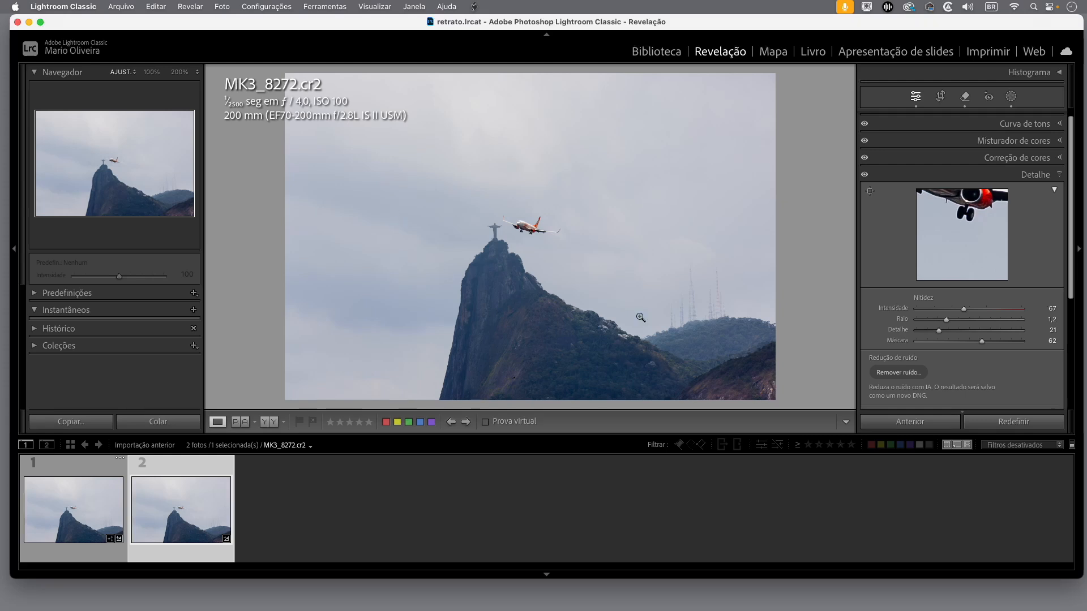
click(83, 522)
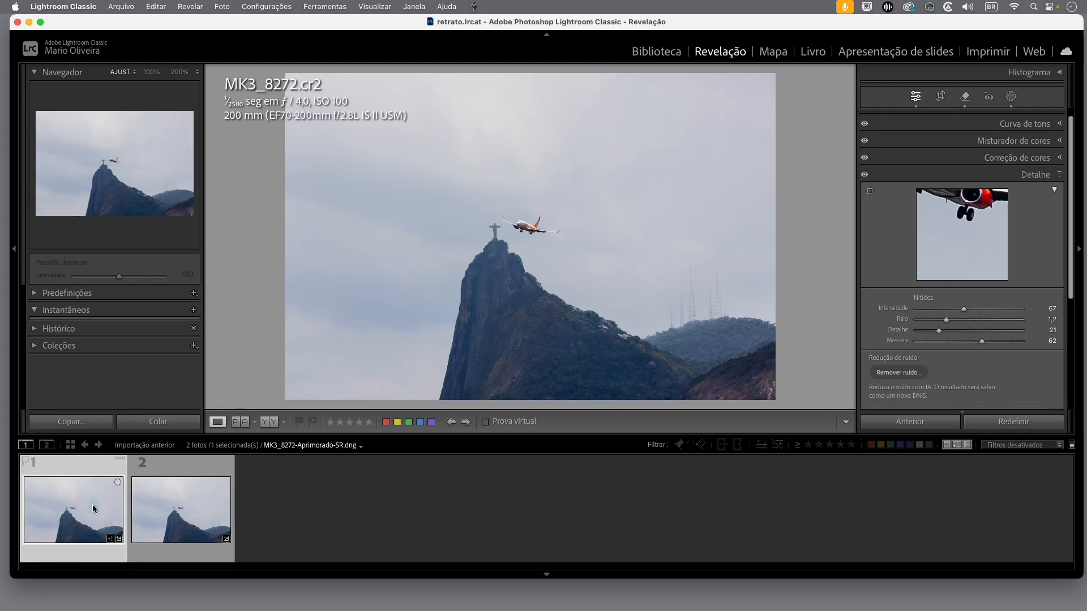
drag(484, 435, 485, 524)
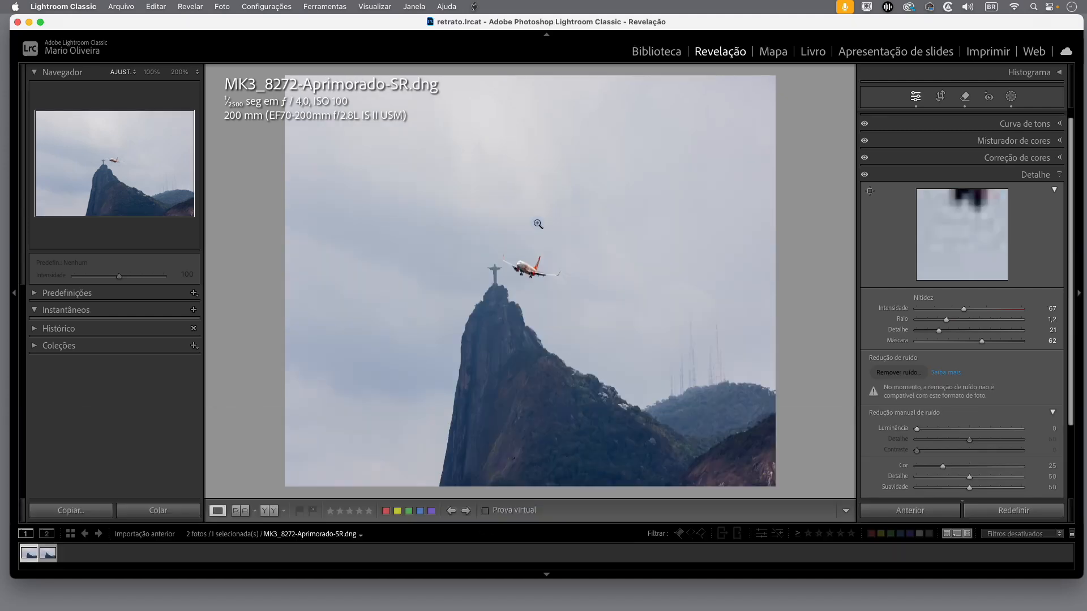
Step: Set the crop aspect ratio of the enhanced DNG to 4 x 5 / 8 x 10
click(939, 97)
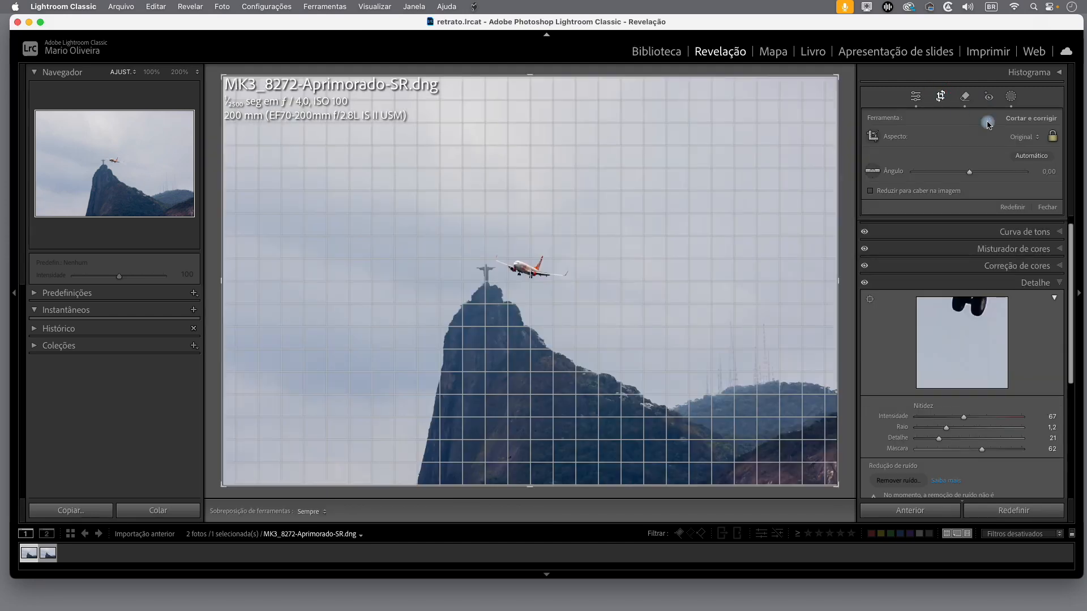
click(1019, 138)
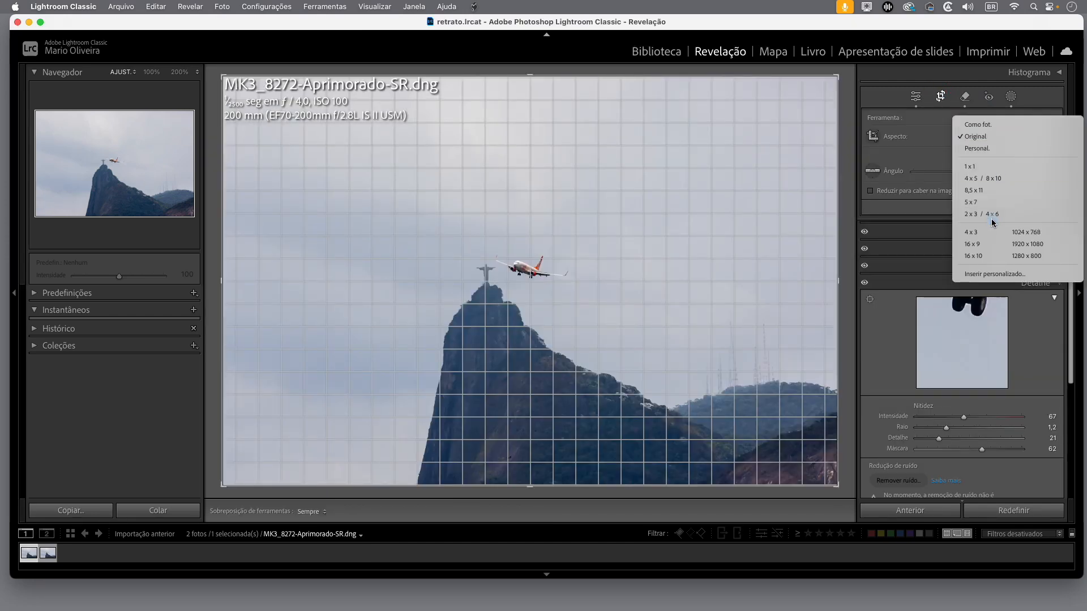
click(990, 180)
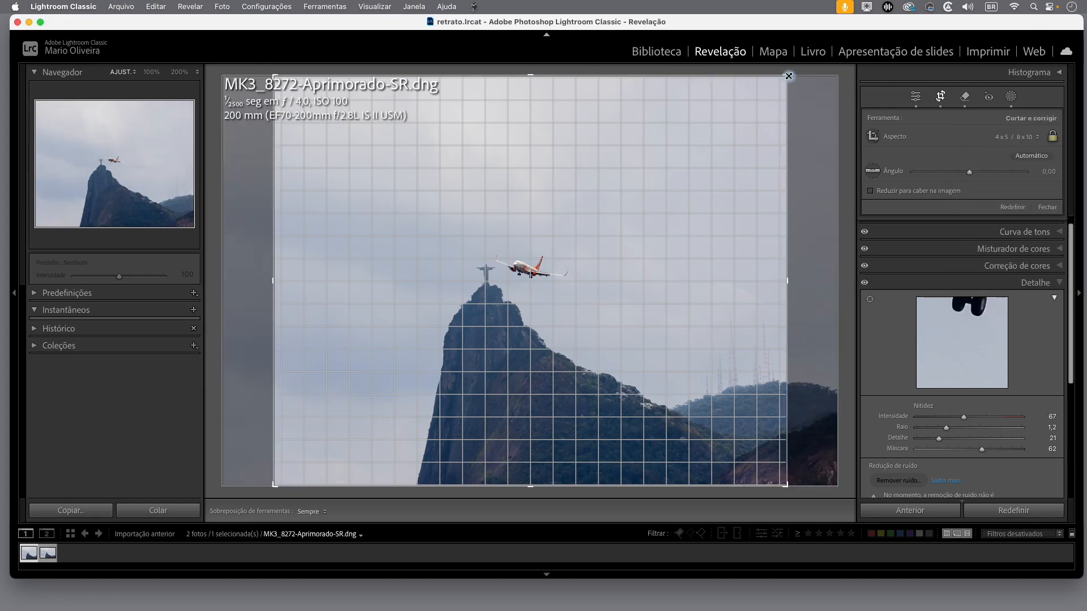
Step: Crop the enhanced DNG in portrait orientation around the statue, peak and airplane to about 2364 x 2955 pixels, and show it in Biblioteca
key(x)
drag(695, 76, 599, 163)
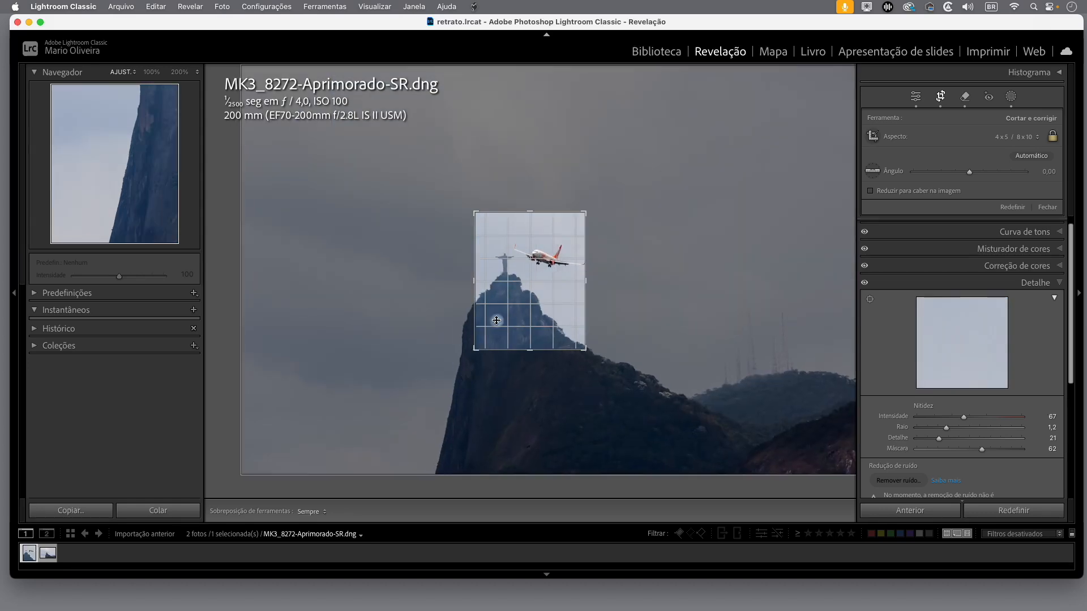
drag(585, 211, 590, 205)
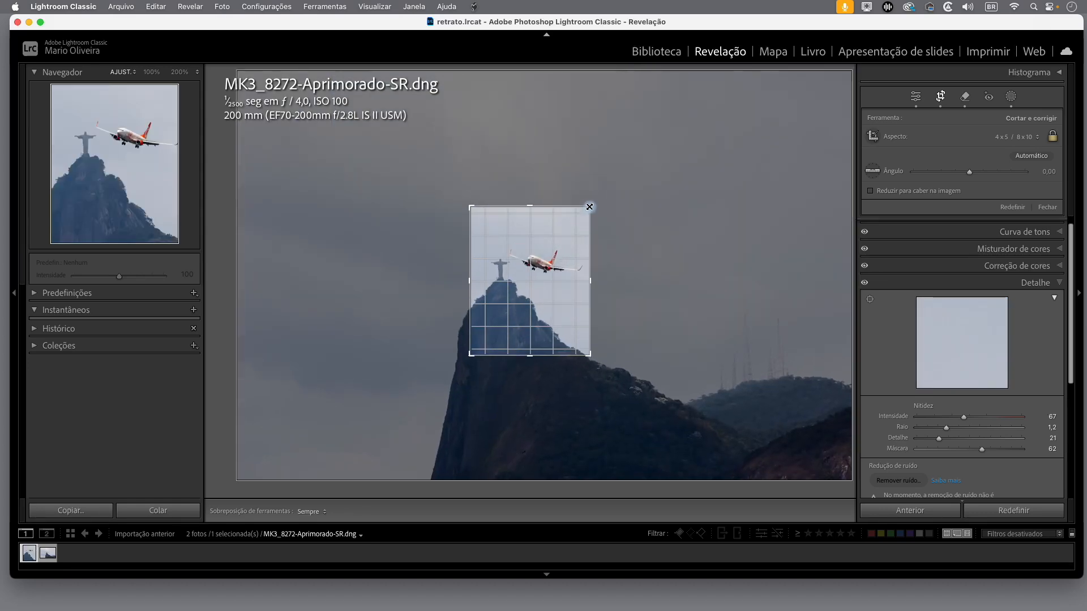
mouse_move(564, 246)
mouse_down()
mouse_move(572, 233)
mouse_move(563, 250)
mouse_up()
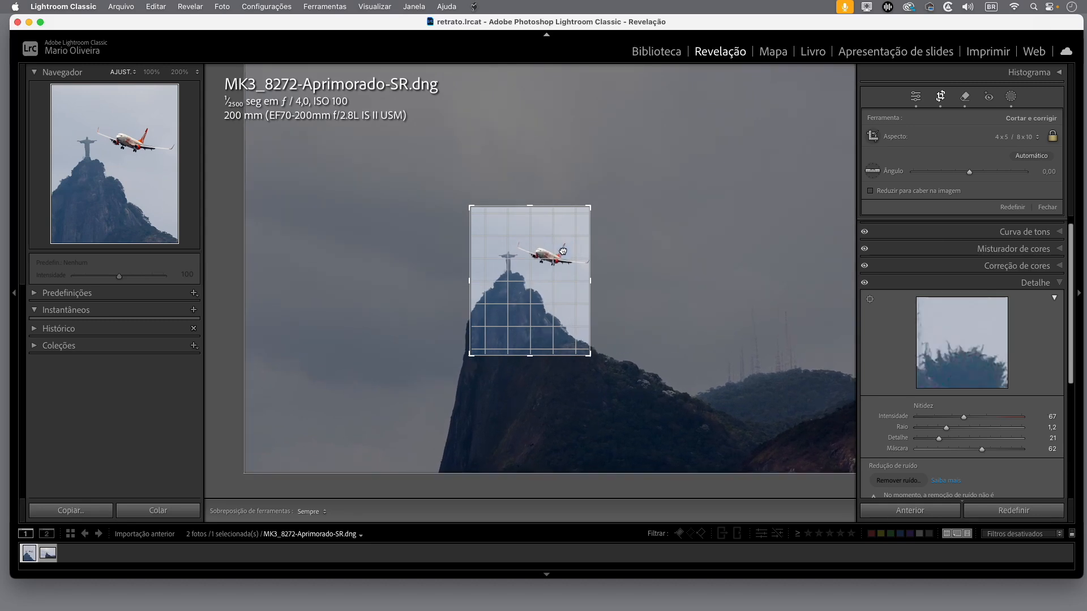
drag(589, 207, 591, 202)
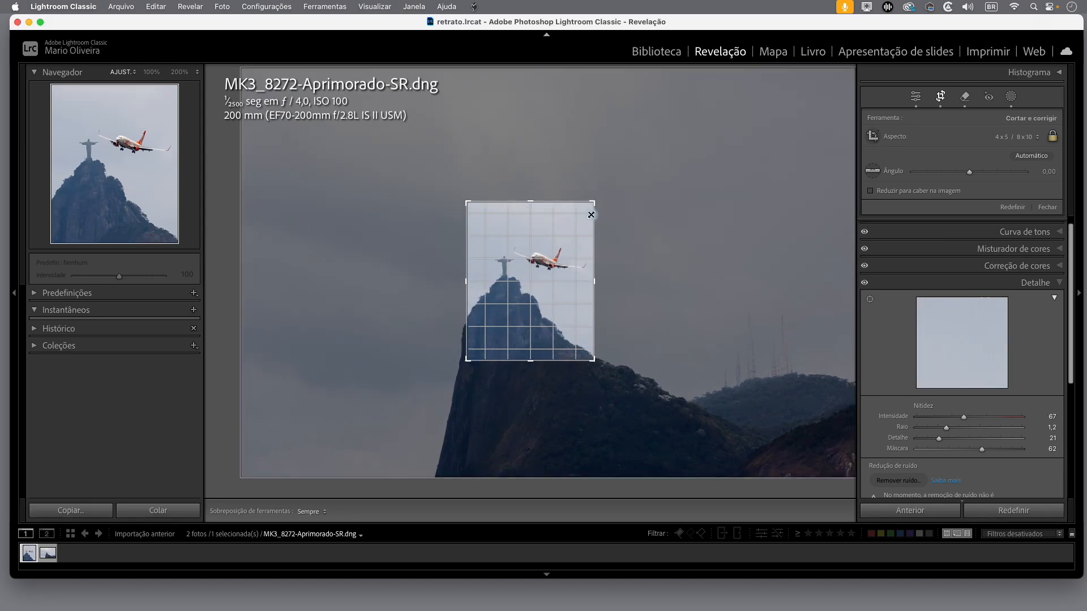
drag(553, 290, 559, 288)
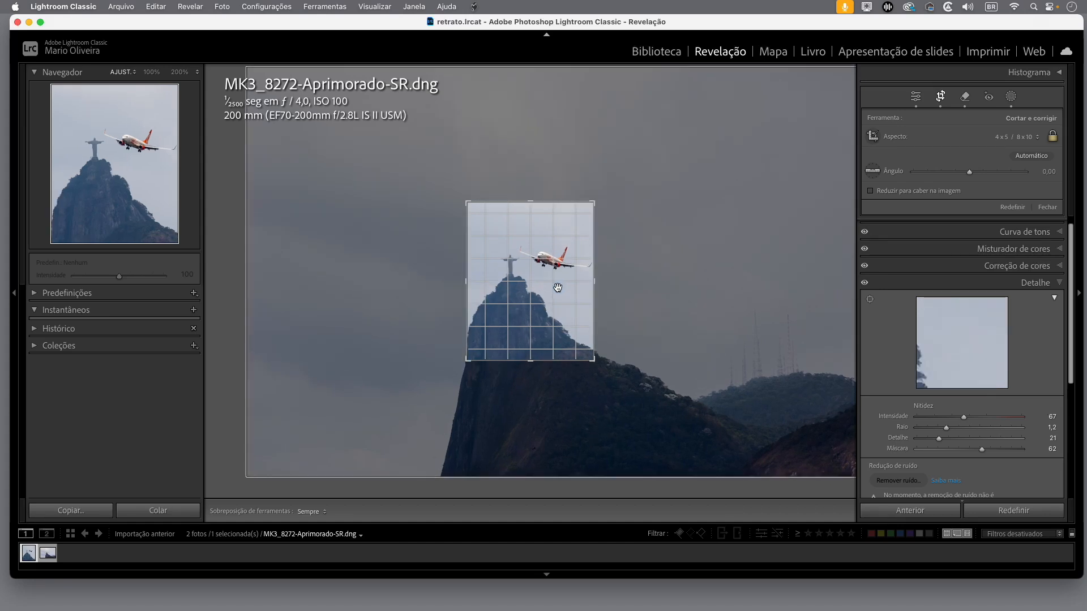
key(Return)
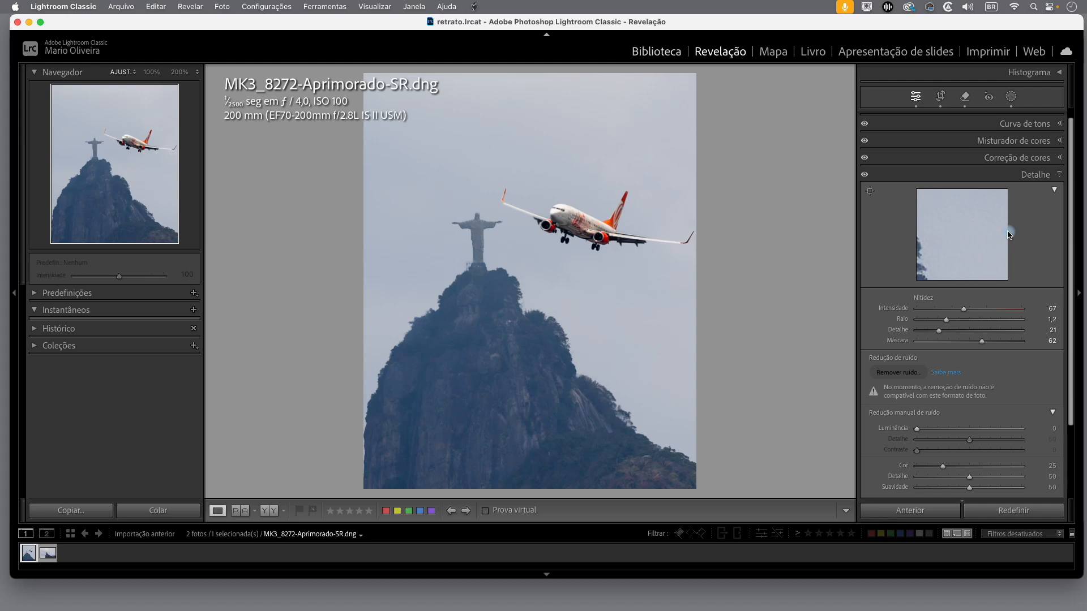
key(e)
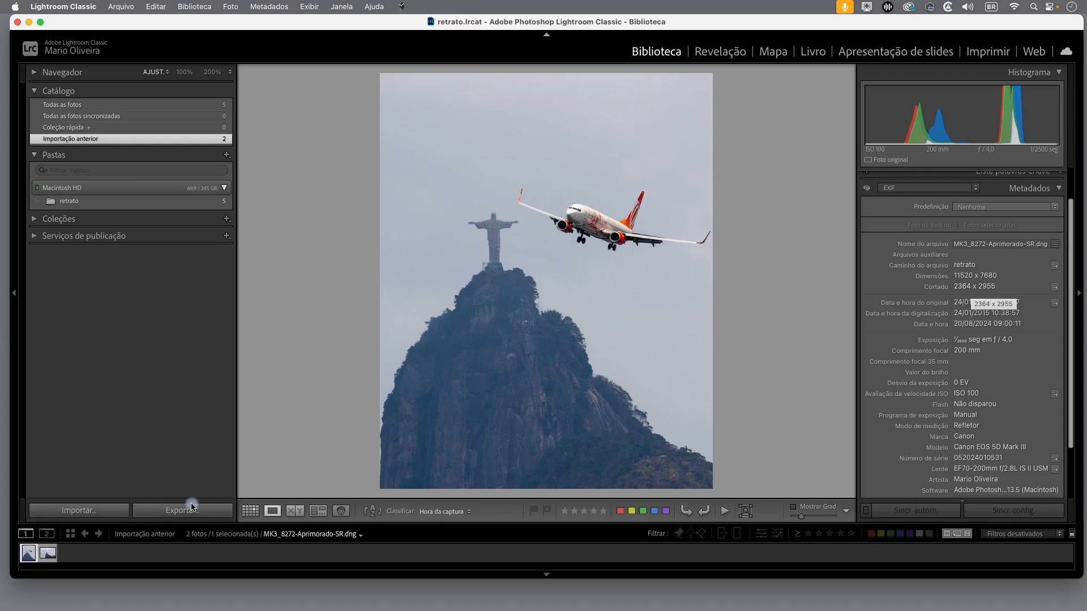
Step: Synchronize only the Cortar settings from the enhanced DNG to the original CR2 in Revelação
shift+click(49, 555)
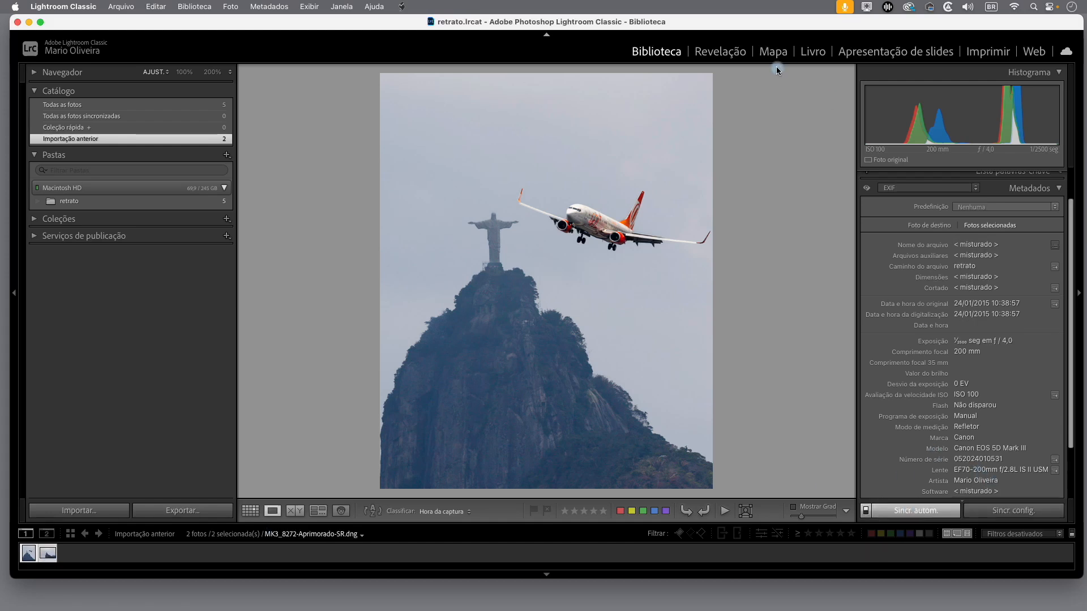
click(719, 51)
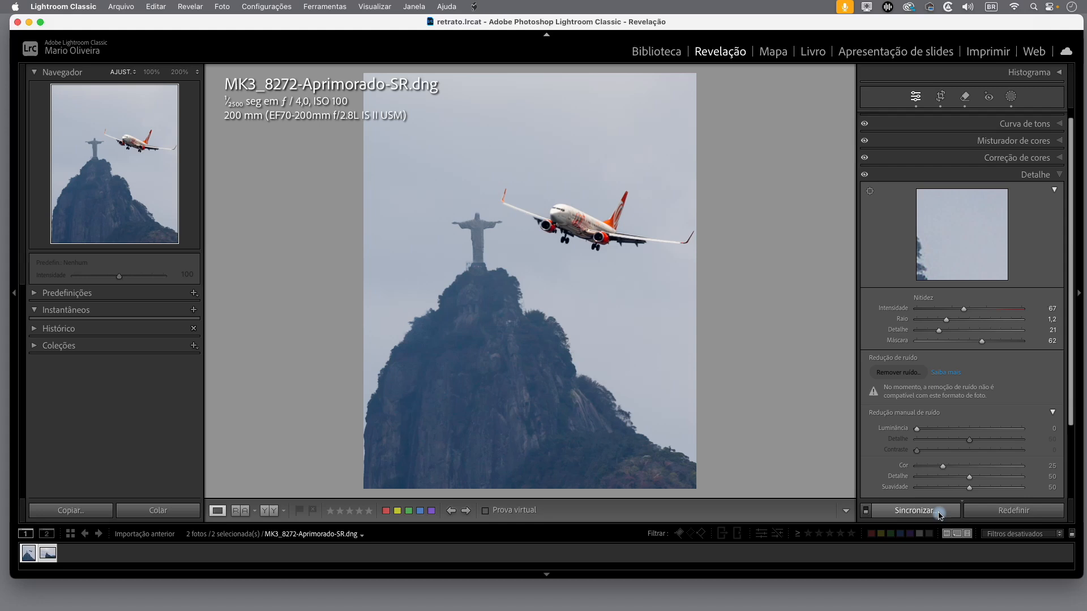
click(940, 513)
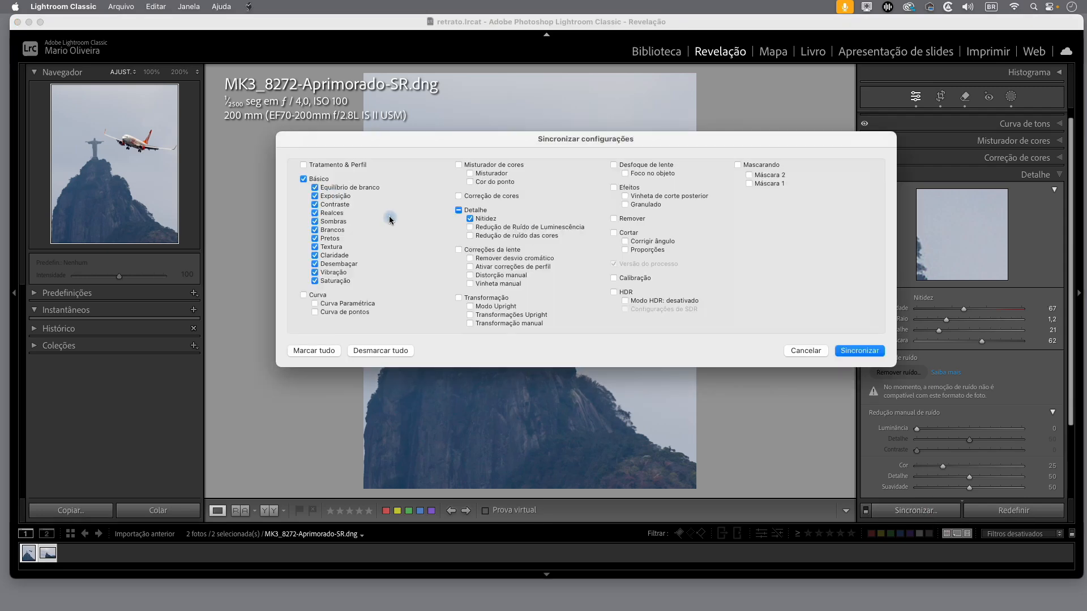
click(389, 350)
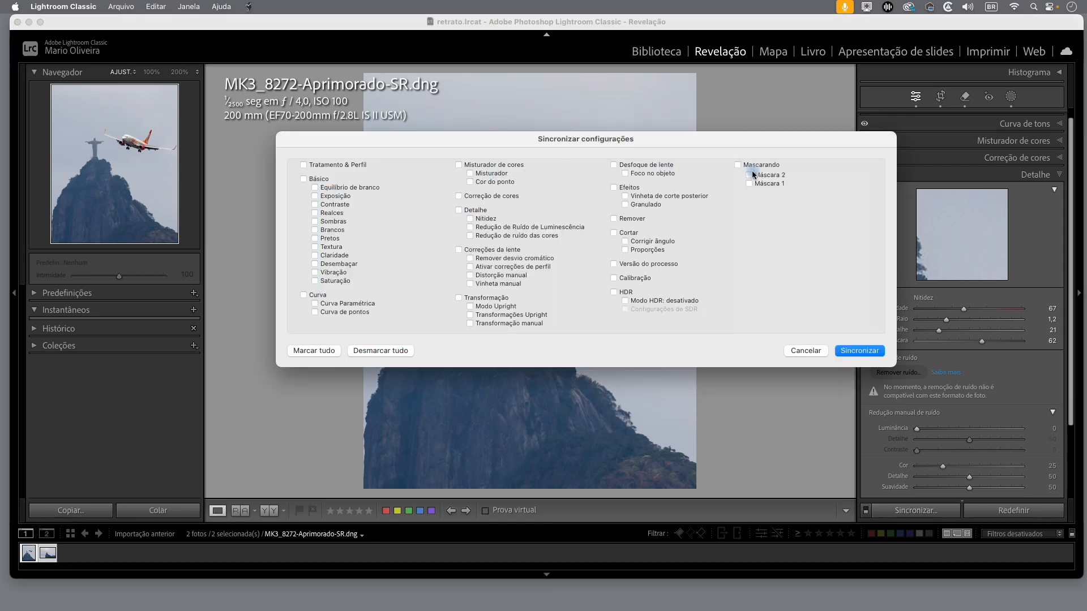
click(613, 232)
click(857, 350)
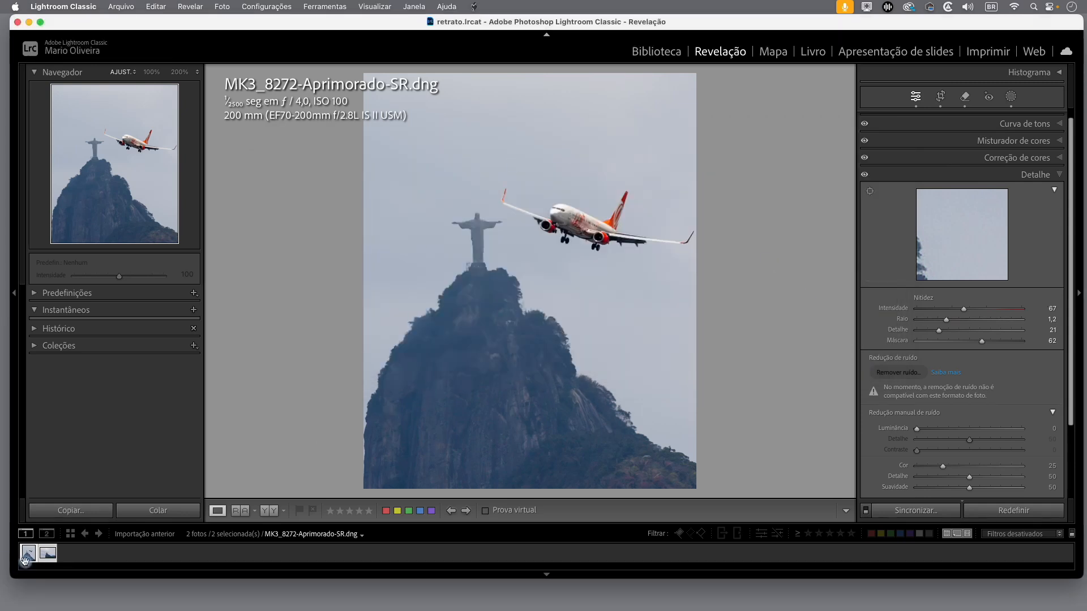
Step: Compare the full and cropped pixel dimensions of the original CR2 and the enhanced DNG in their Biblioteca metadata
click(48, 556)
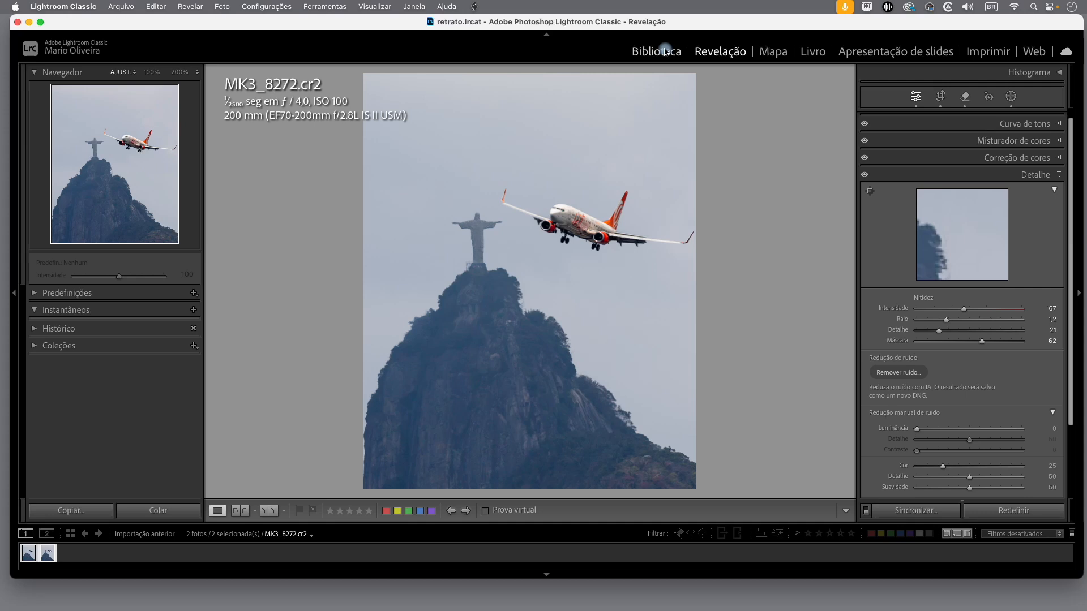
click(666, 51)
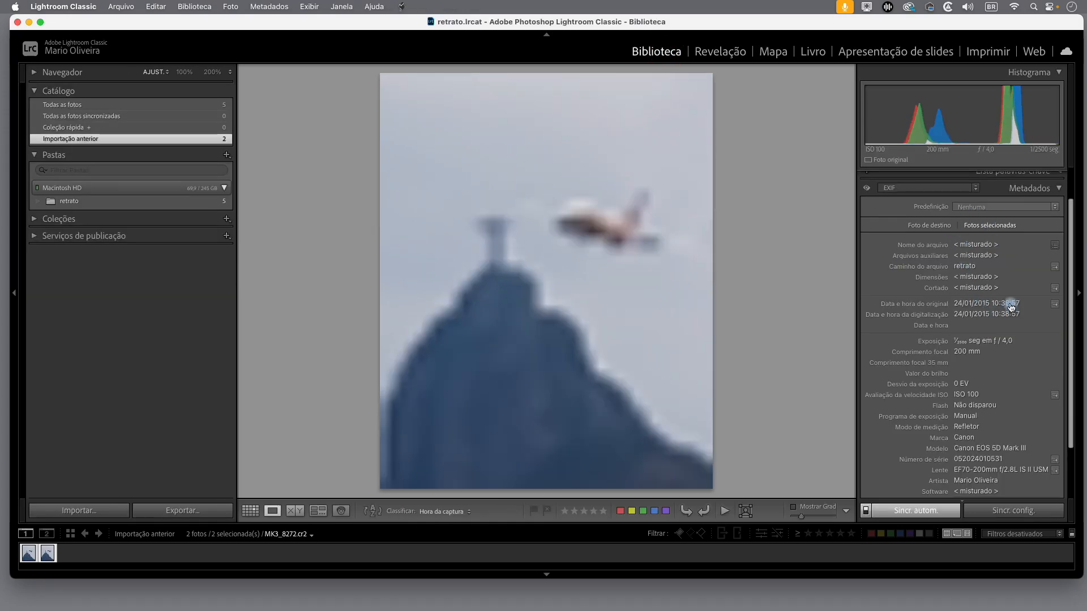
click(78, 559)
click(47, 560)
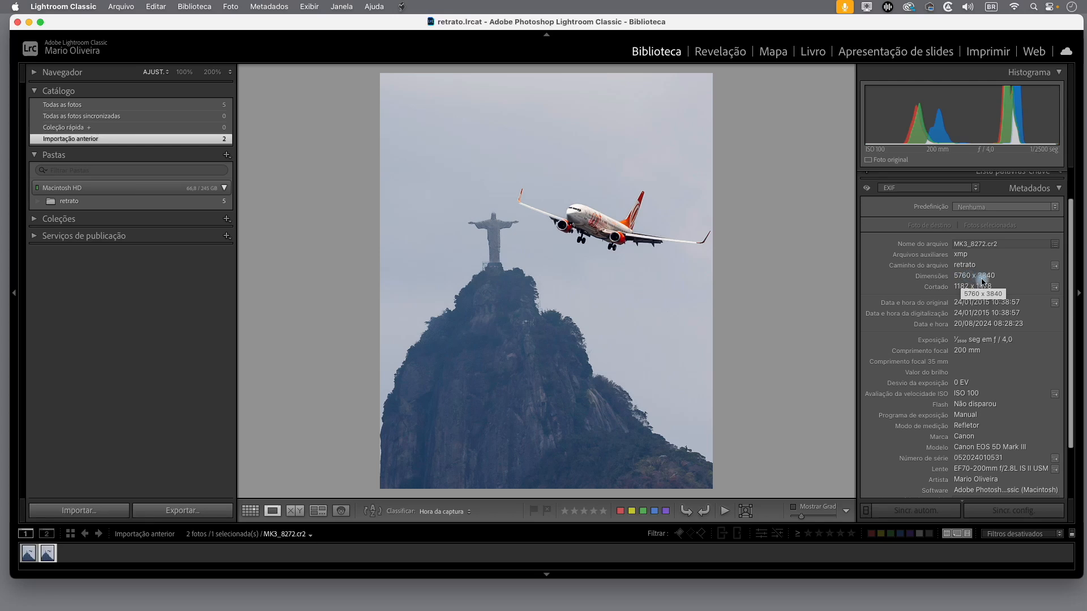
click(28, 553)
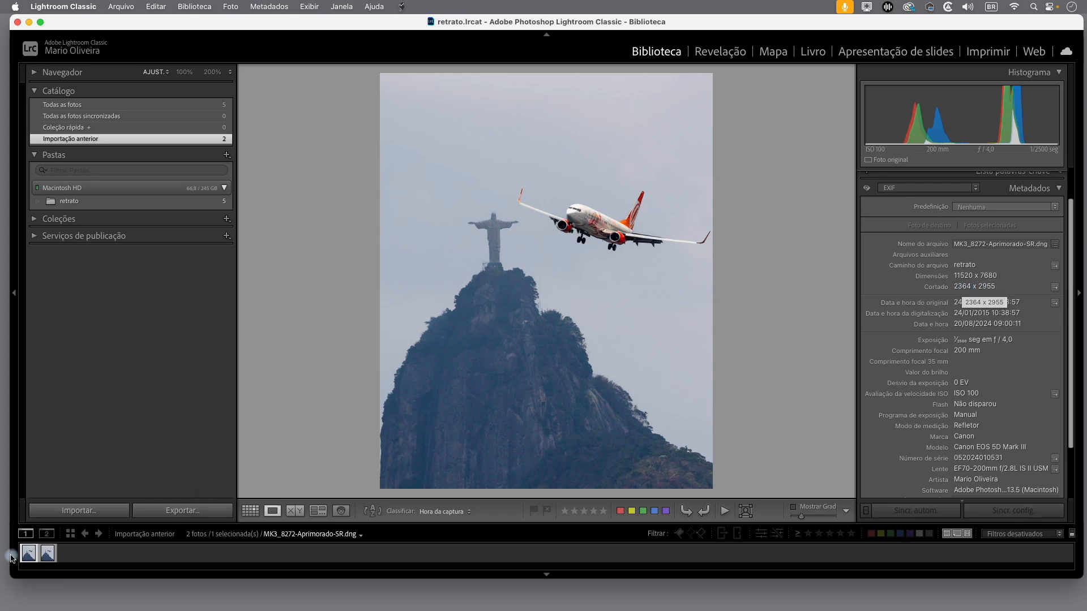
click(29, 552)
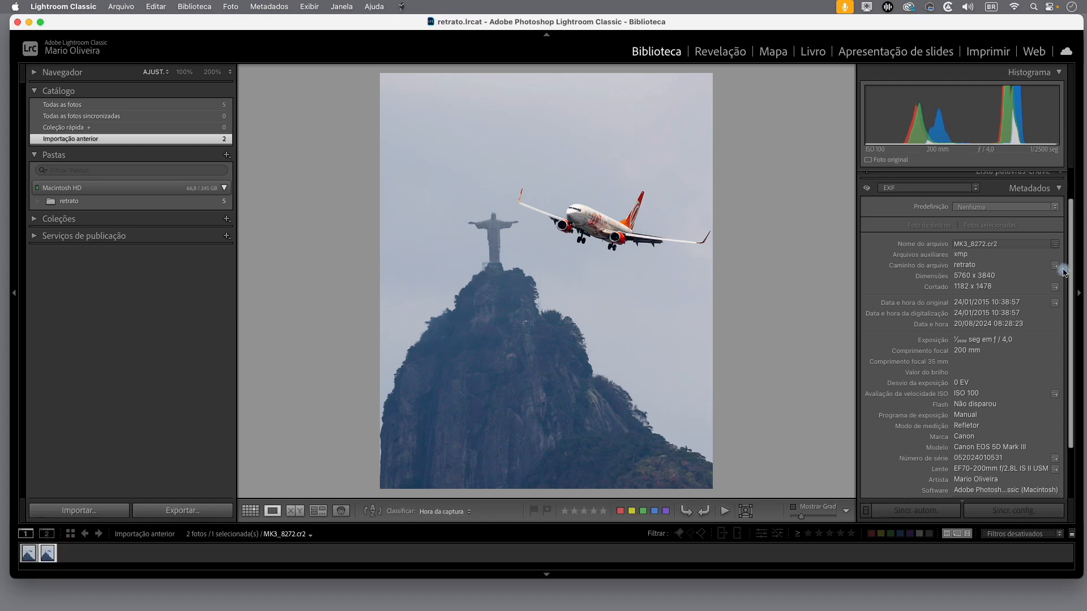